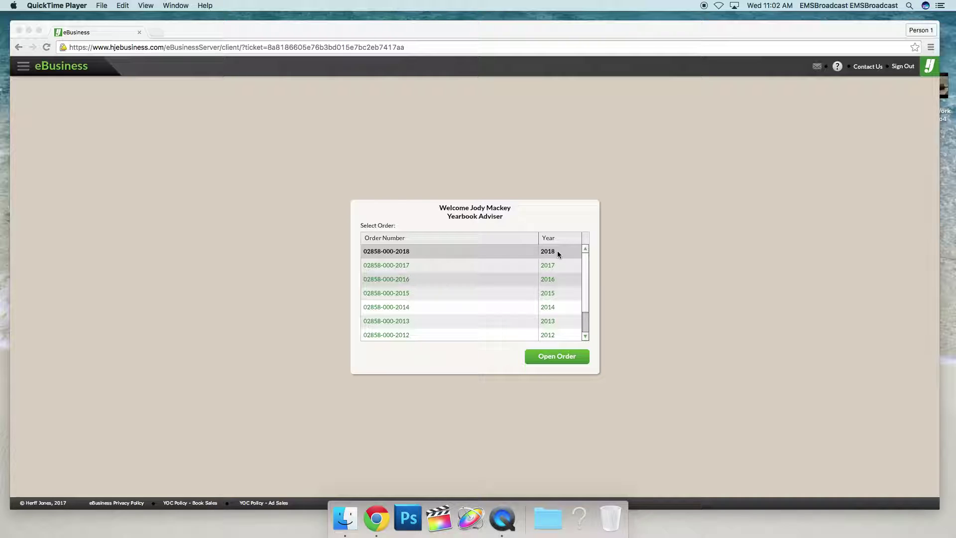
Bring the HJeBusiness window into focus on the order-selection screen
click(549, 362)
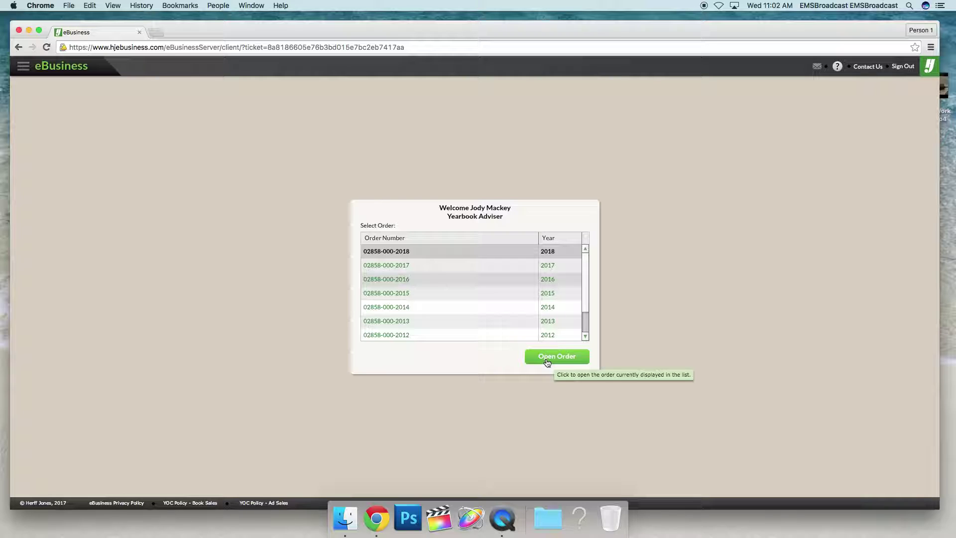
Open the 2018 yearbook order and show its Sell student list
click(546, 361)
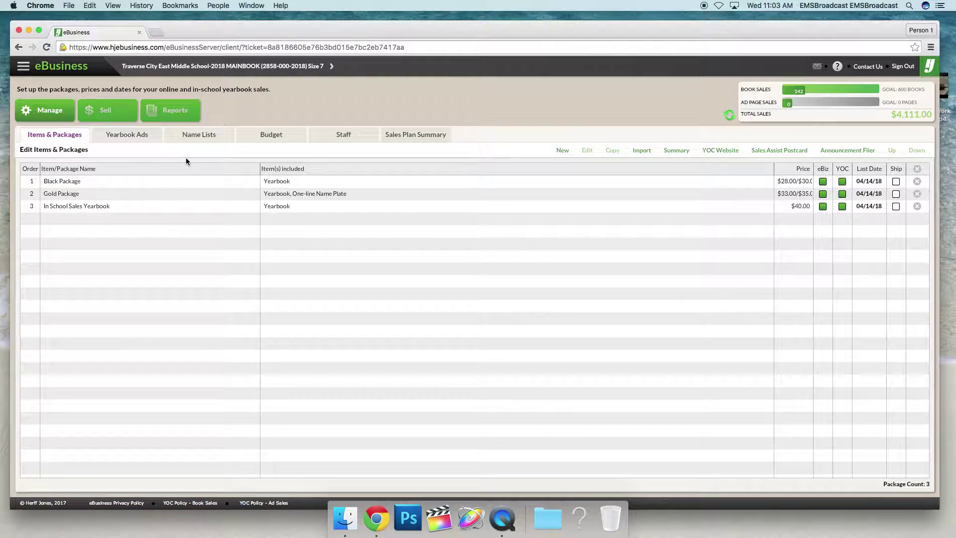
click(105, 111)
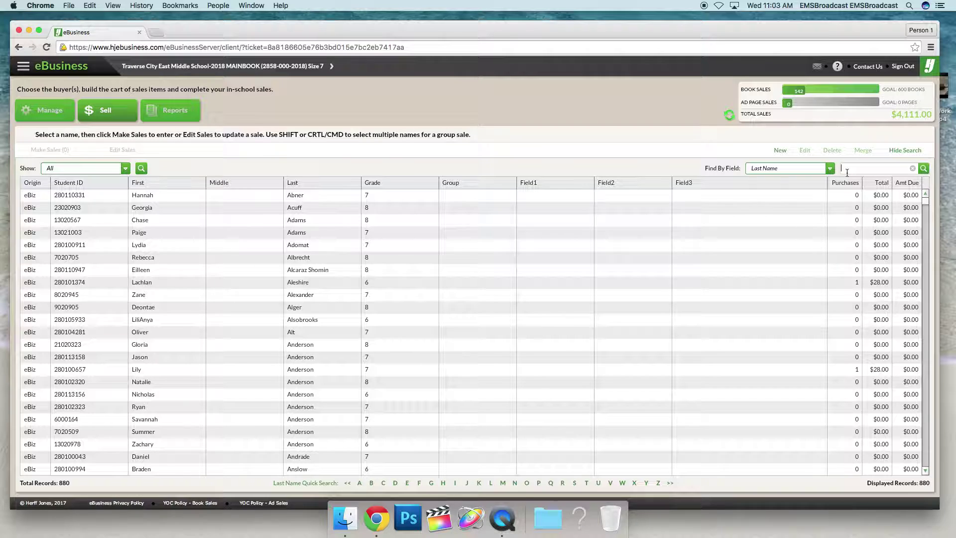
text(kr)
text(o)
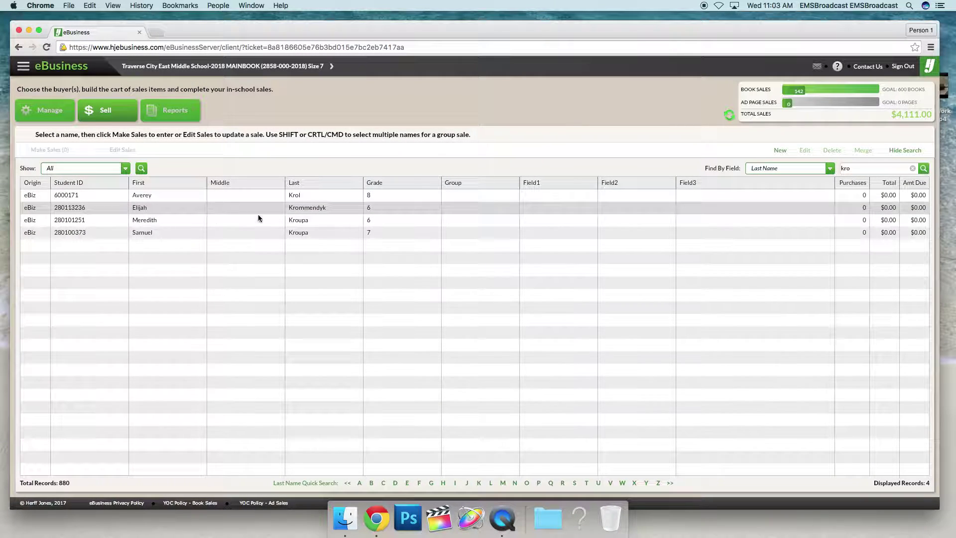
click(173, 230)
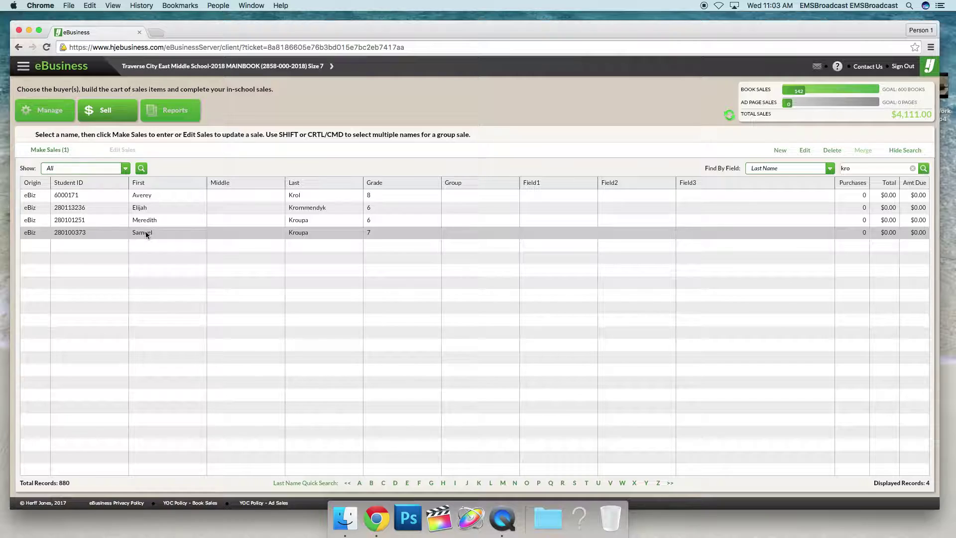
click(52, 151)
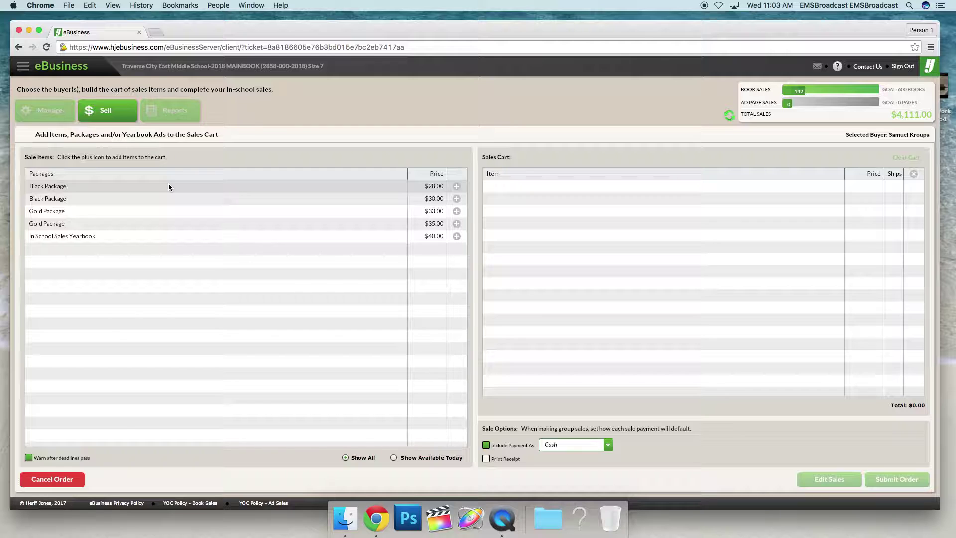
click(456, 188)
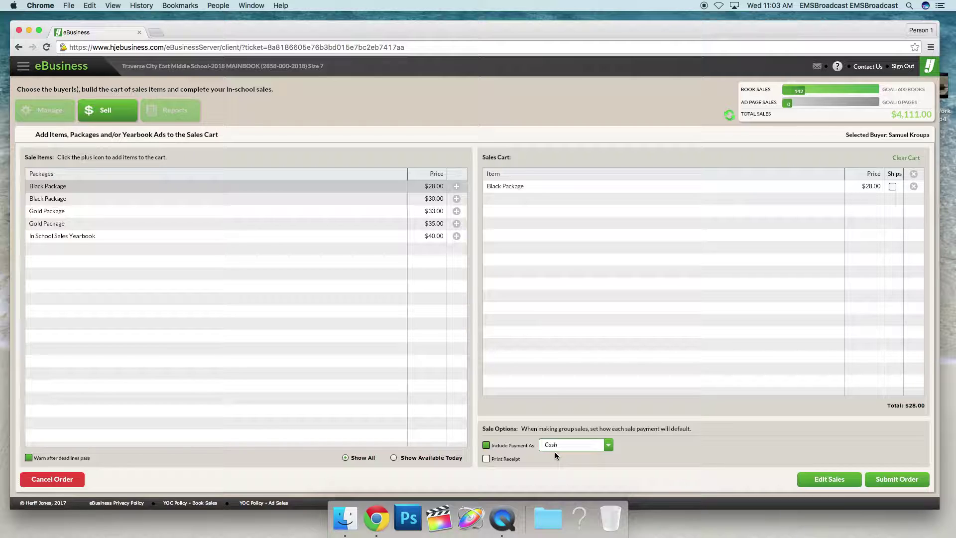
click(590, 447)
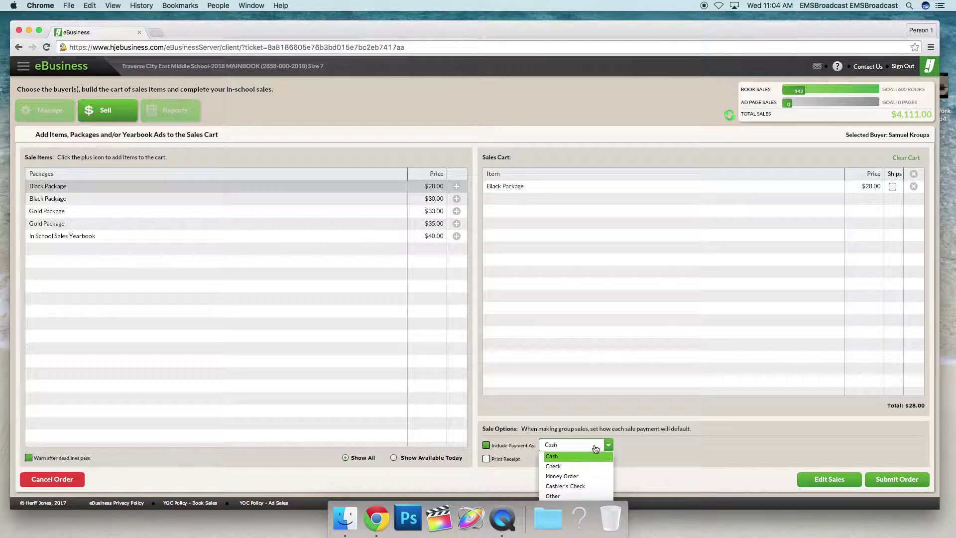
click(576, 467)
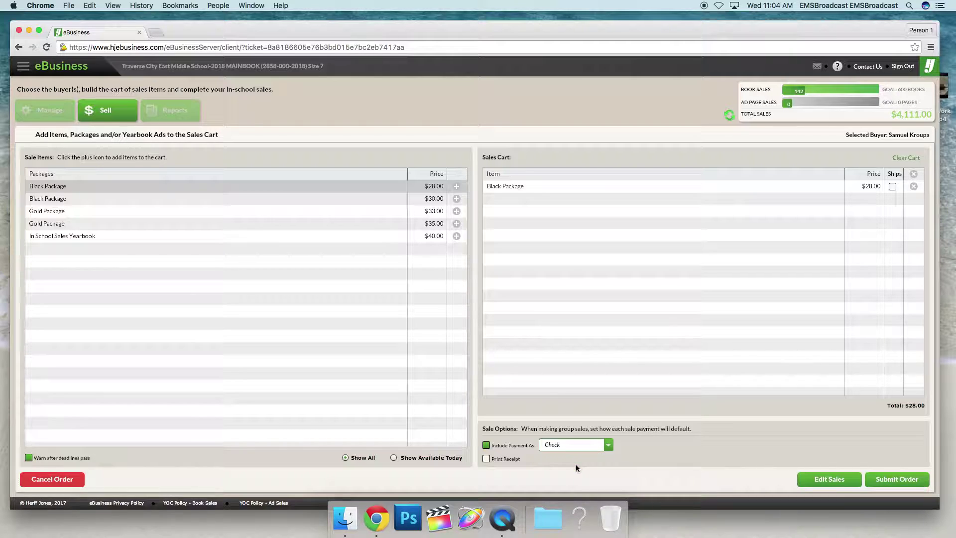
Enter check number 1518, review, and submit the $28.00 order
click(827, 478)
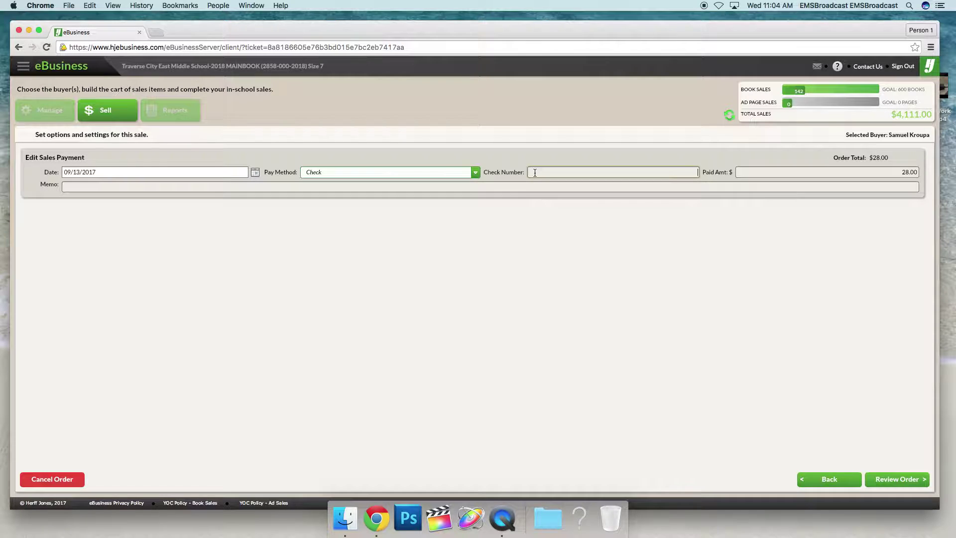
text(1)
text(518)
click(889, 483)
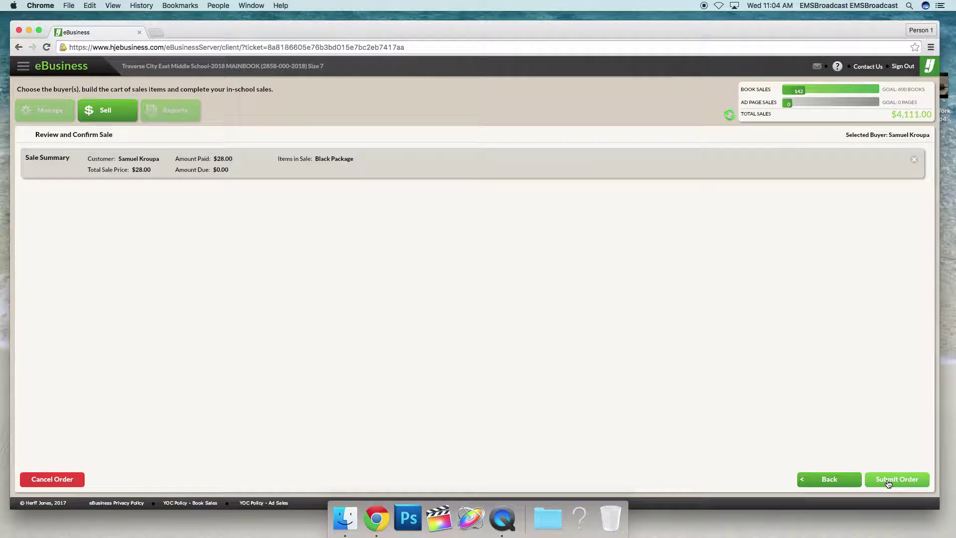
click(889, 483)
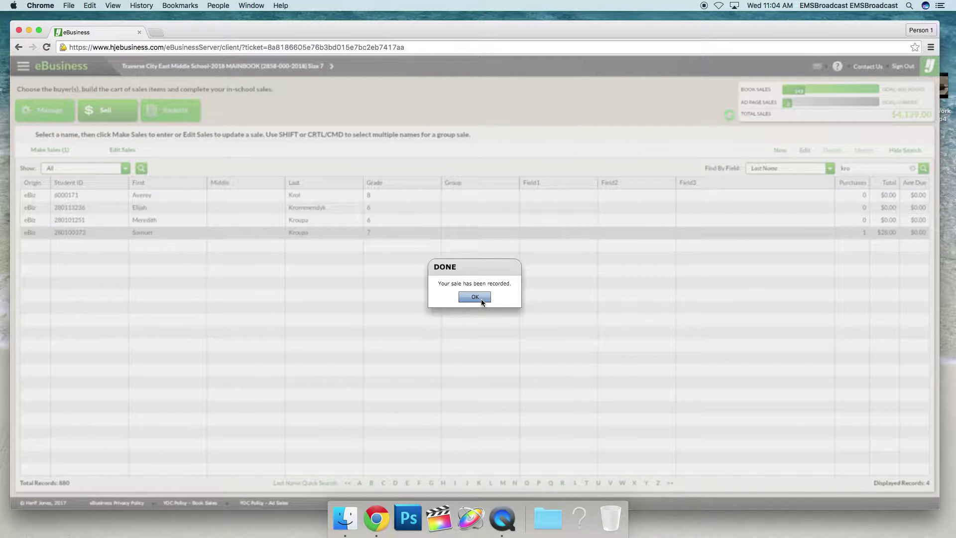
Dismiss the DONE confirmation, reselect Samuel, and clear the 'kro' search
click(481, 299)
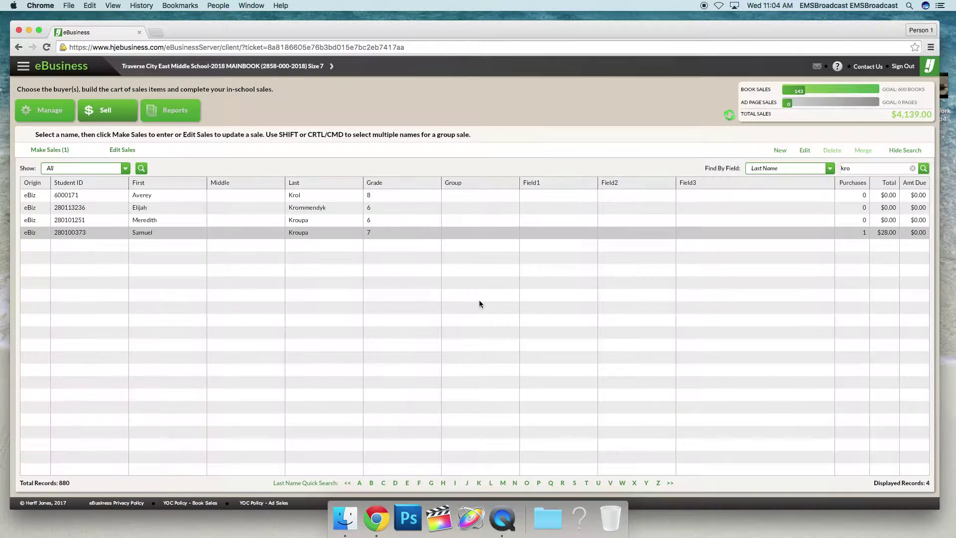
click(855, 231)
click(829, 171)
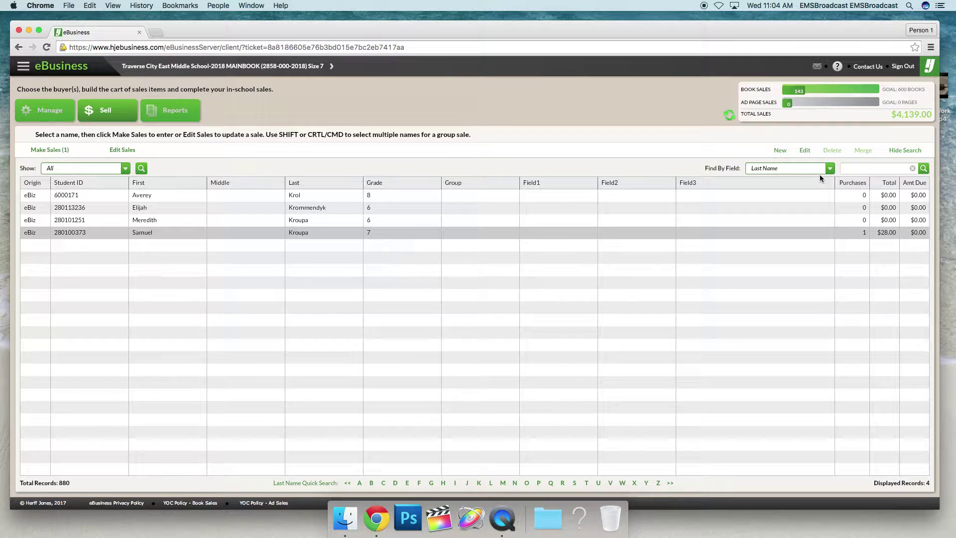